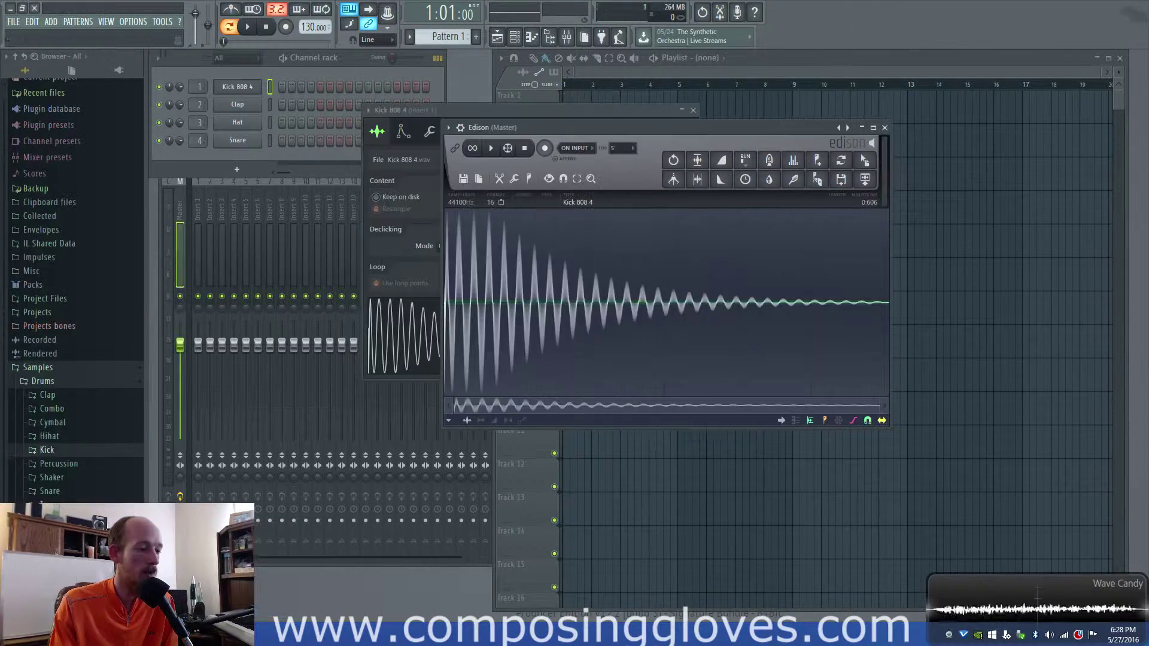
Step: Confirm the audio sample rate stays at 44100 Hz, then move Edison back over the kick channel
click(142, 21)
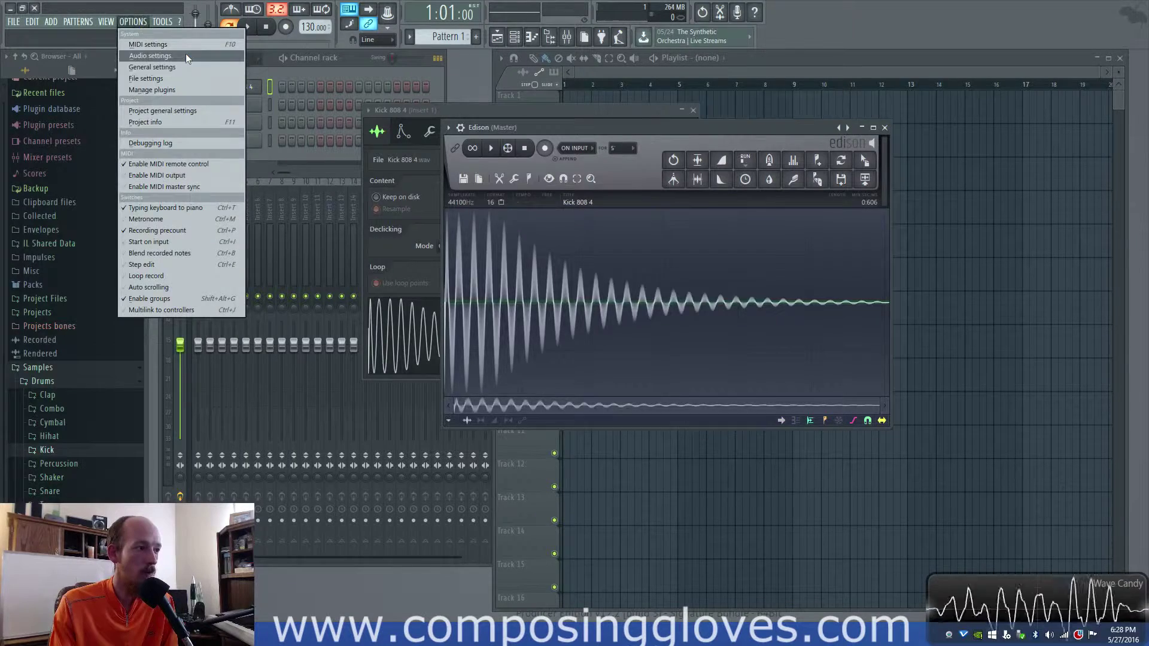
click(185, 53)
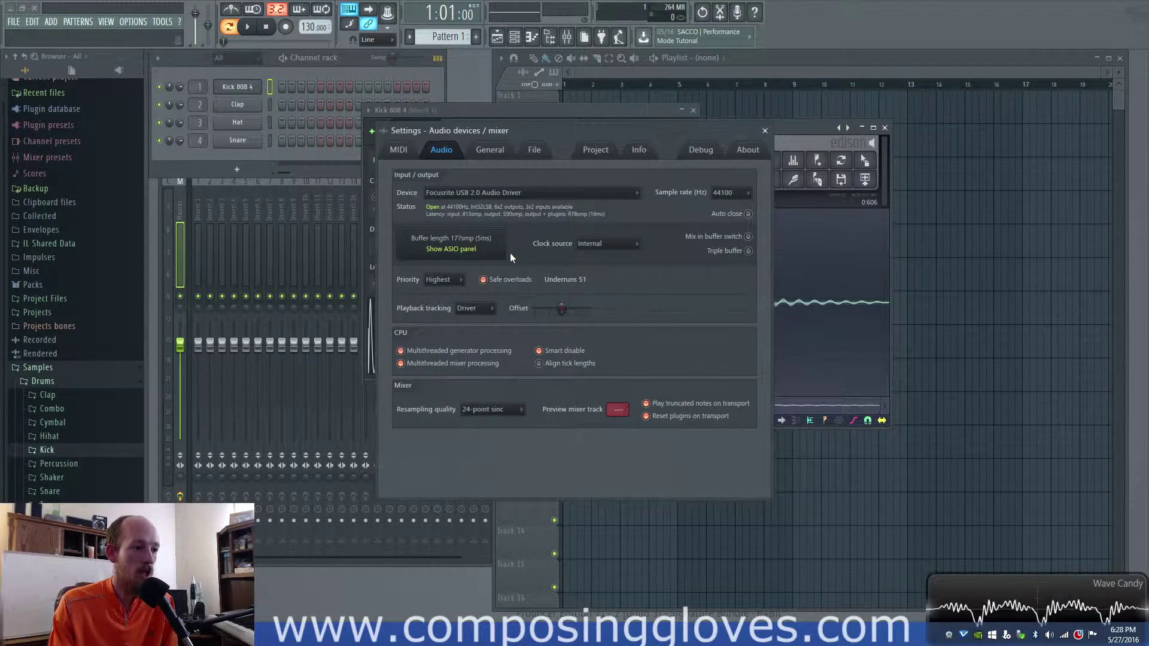
click(735, 192)
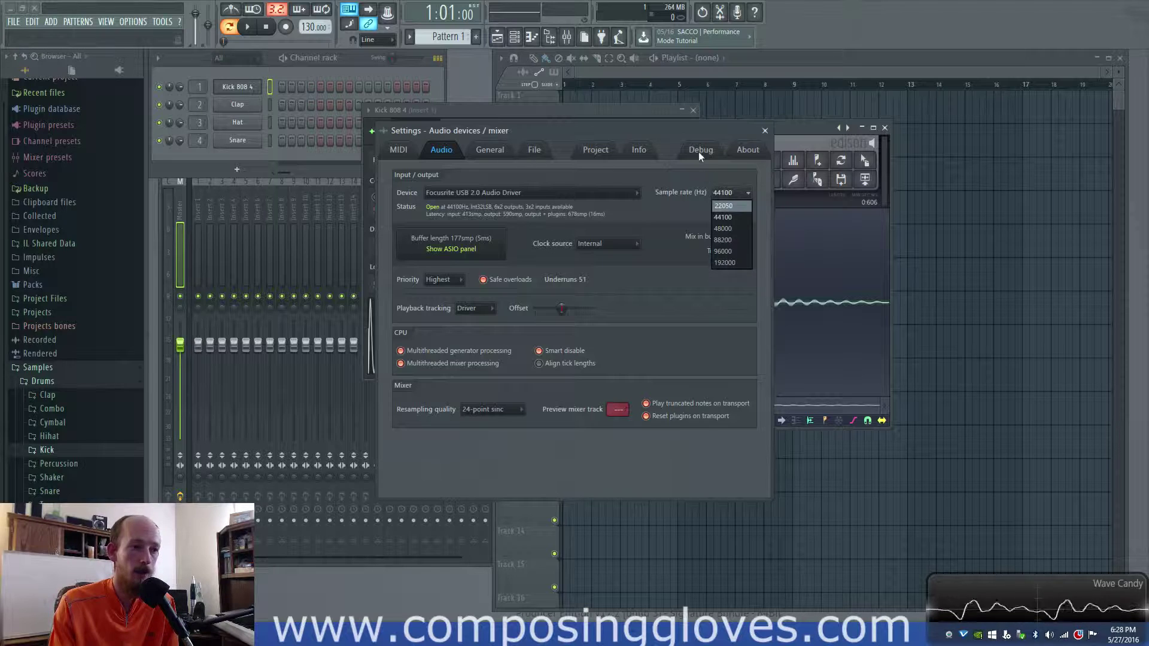
click(755, 232)
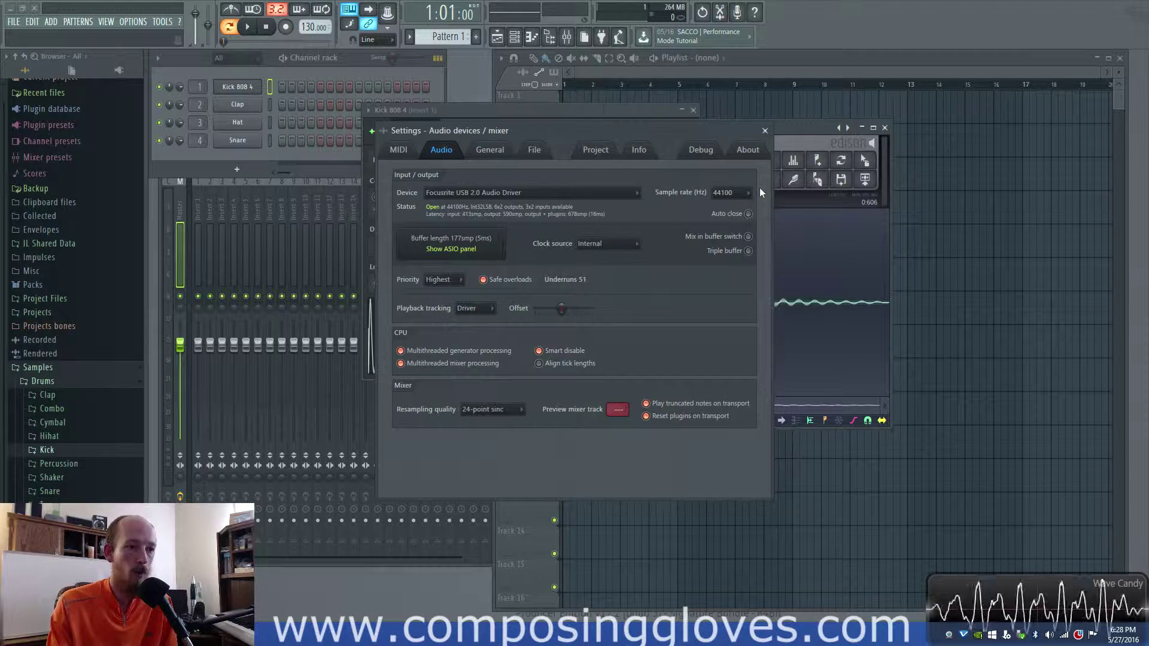
click(765, 130)
drag(732, 130, 701, 149)
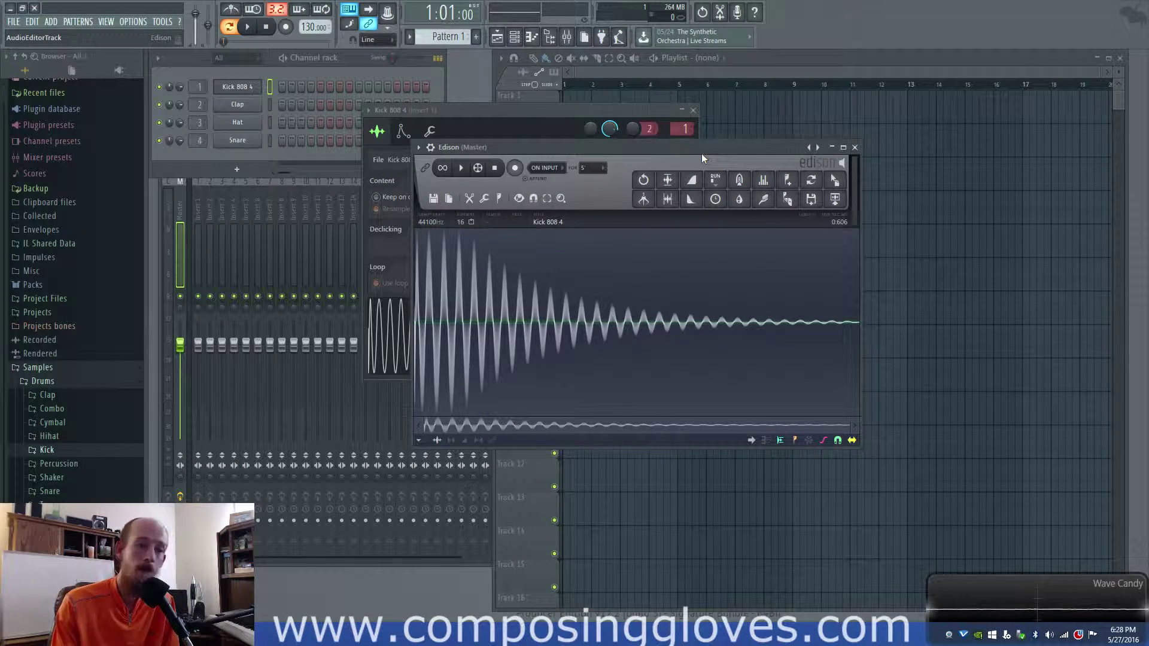
Step: Zoom Edison onto the opening cycles of the Kick 808 4 waveform, scrolled to the far left
scroll(658, 326, up, 6)
scroll(664, 341, down, 5)
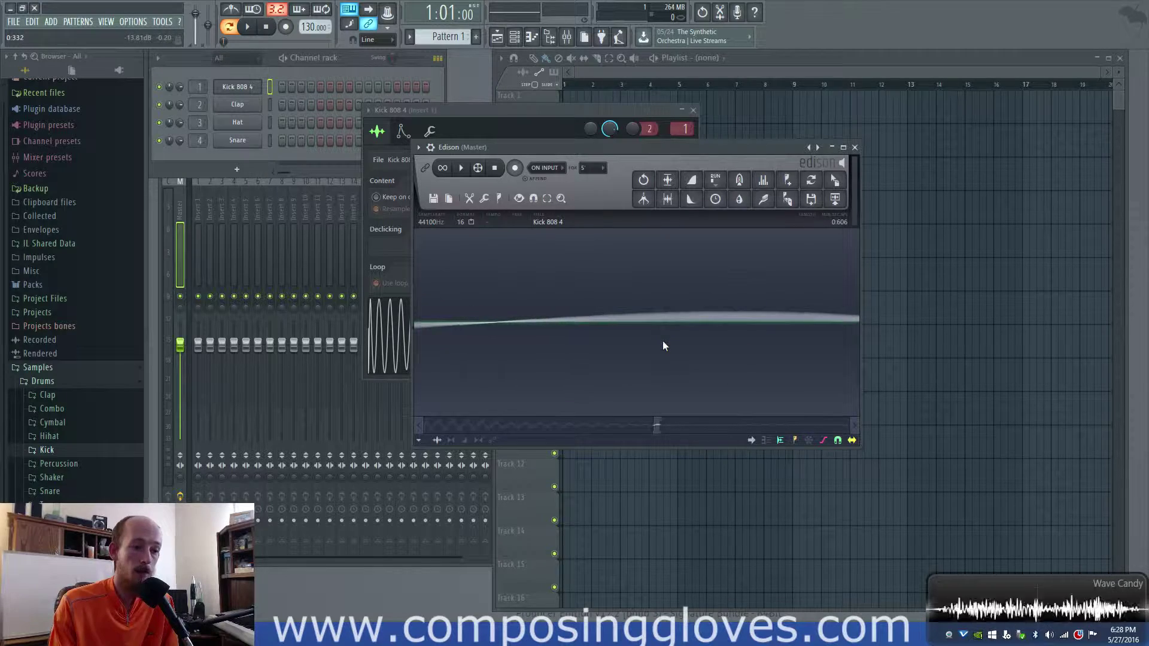
scroll(668, 342, down, 2)
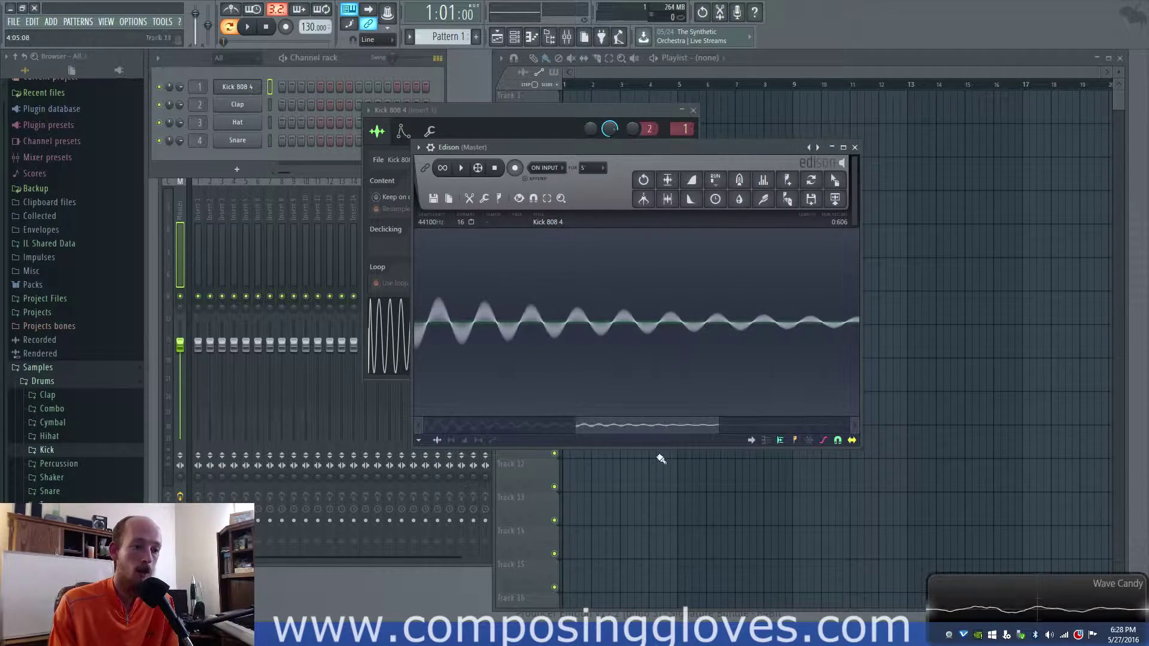
drag(661, 428, 435, 398)
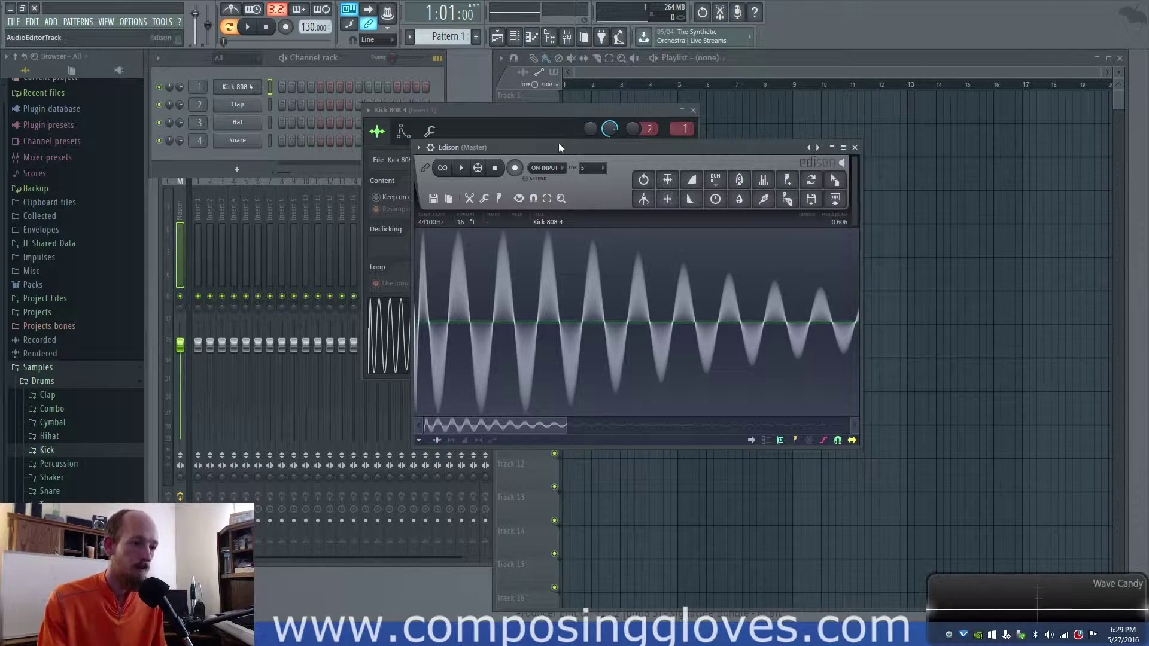
Step: Play the Kick 808 4 sample, zoom into its individual sample points, then zoom back out fully
drag(558, 144, 571, 103)
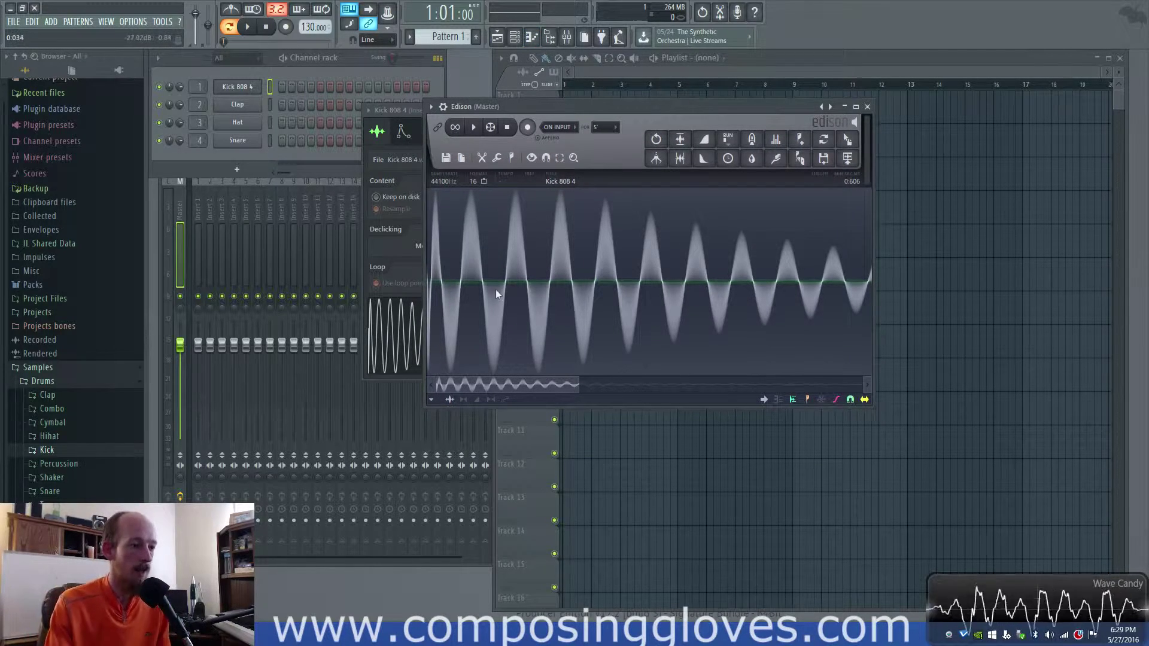
click(480, 128)
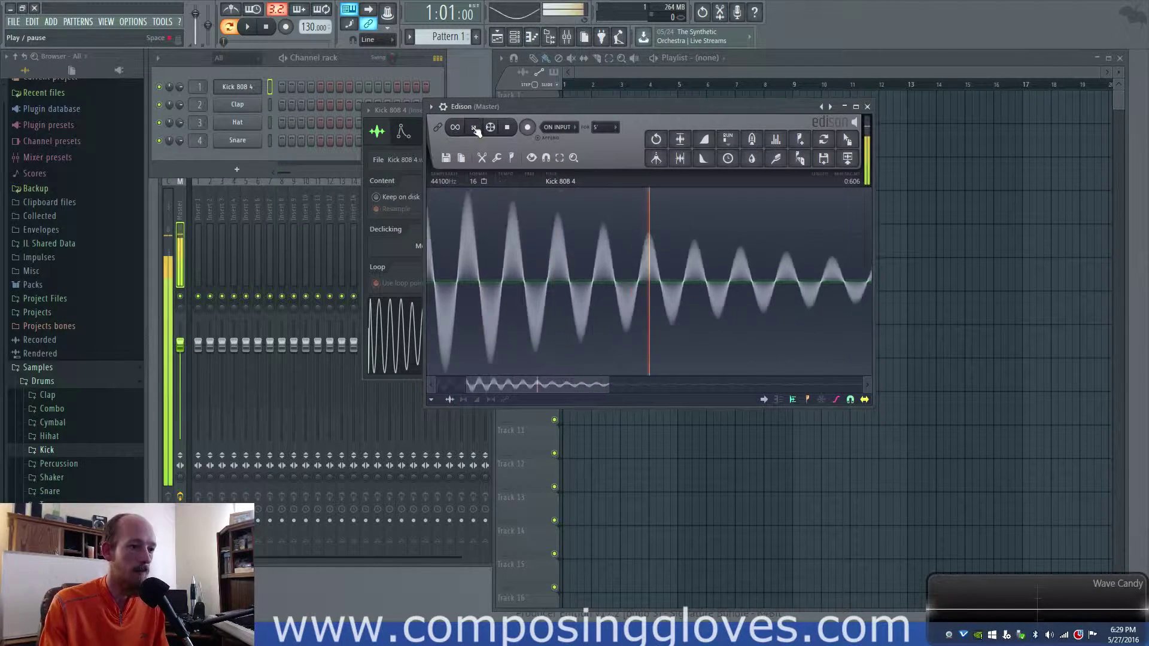
drag(690, 383, 551, 371)
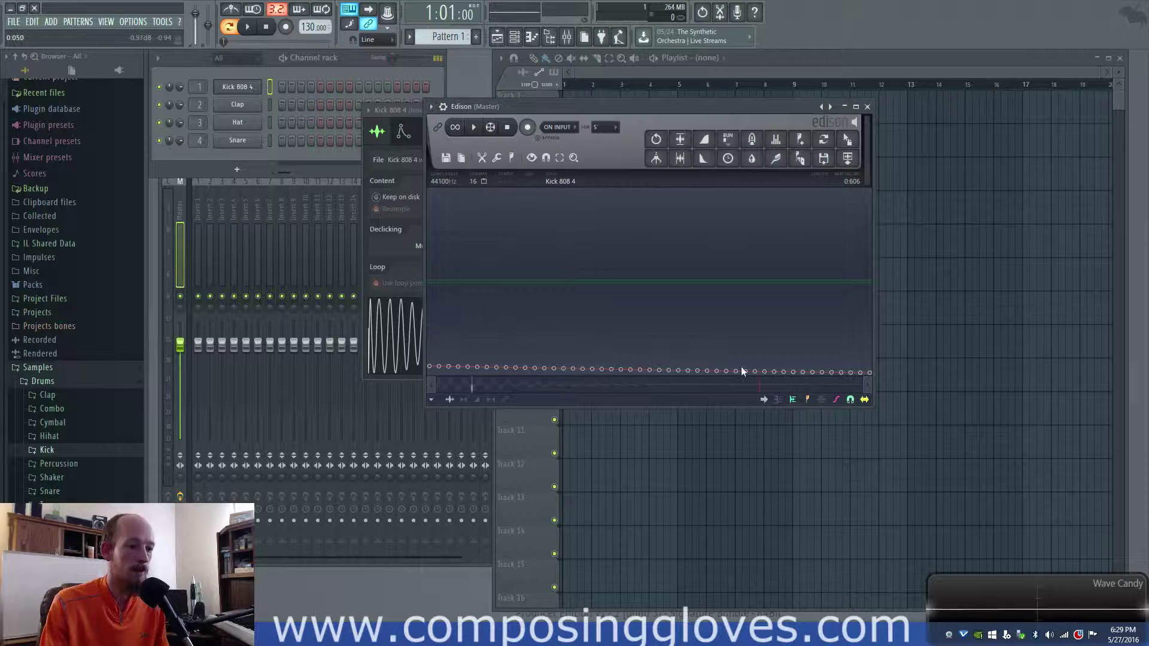
click(778, 359)
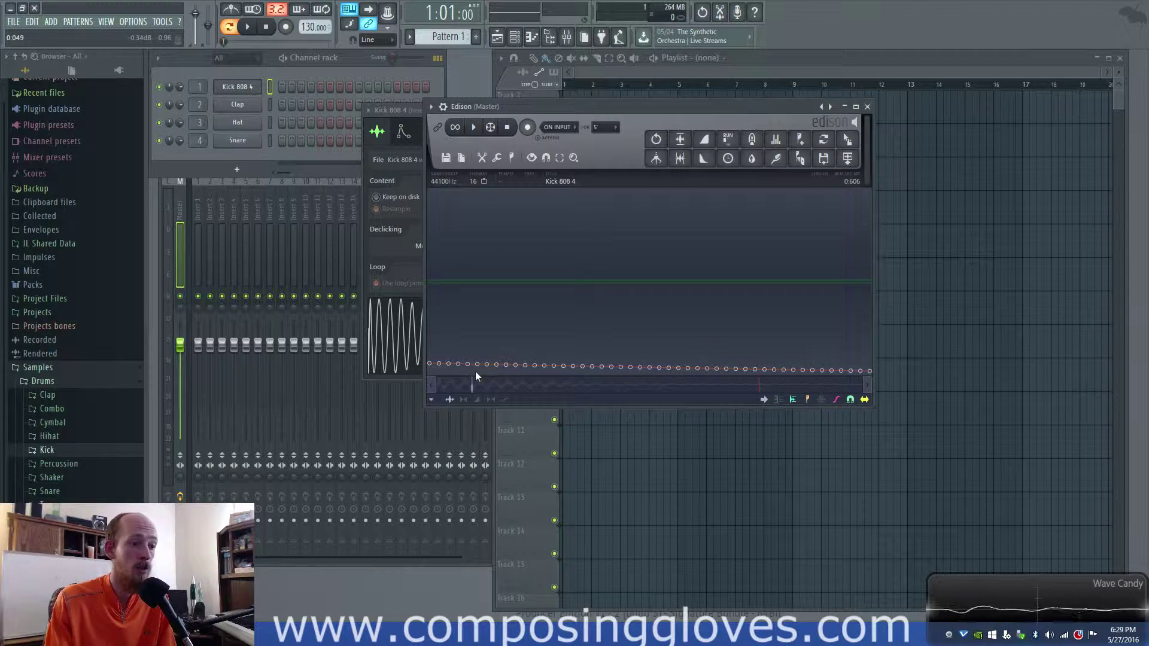
drag(474, 386, 636, 380)
scroll(582, 304, down, 3)
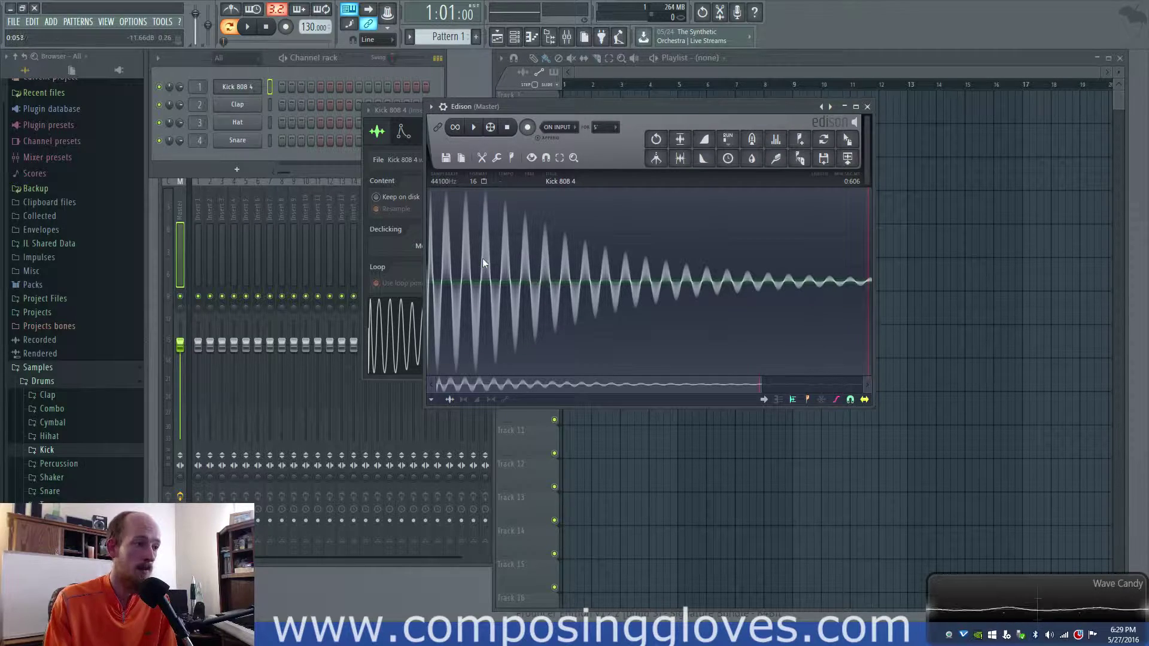
Step: Load ClosedHH 70sDnB onto channel 4 and into Edison, zoomed in on its sample points
click(61, 437)
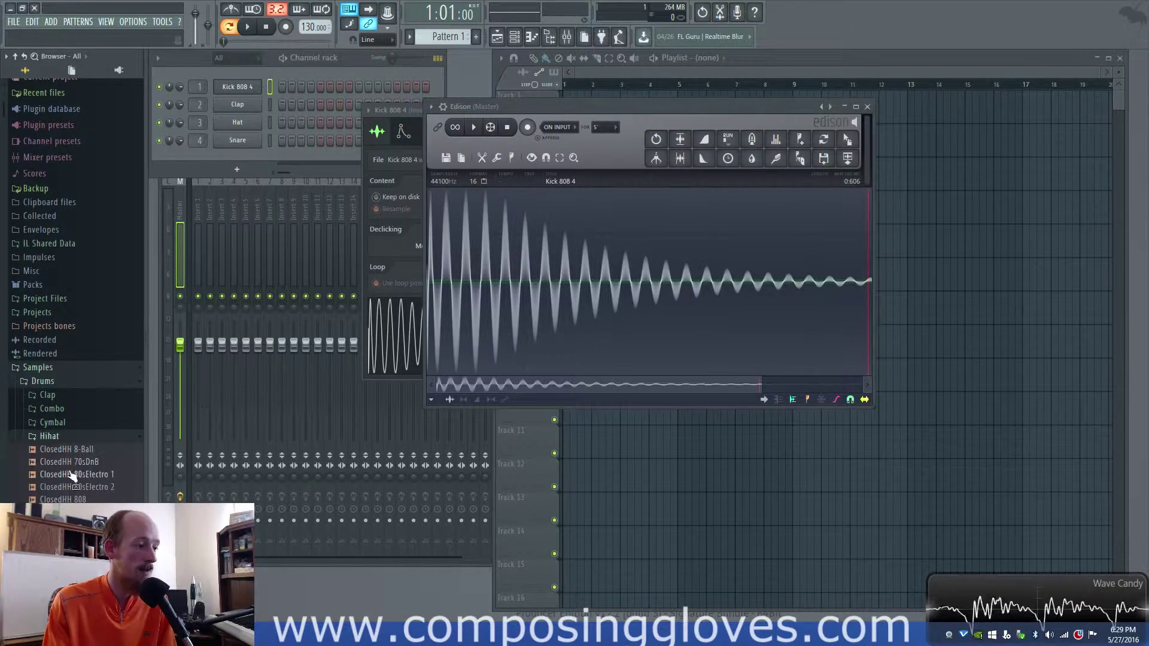
drag(72, 462, 241, 140)
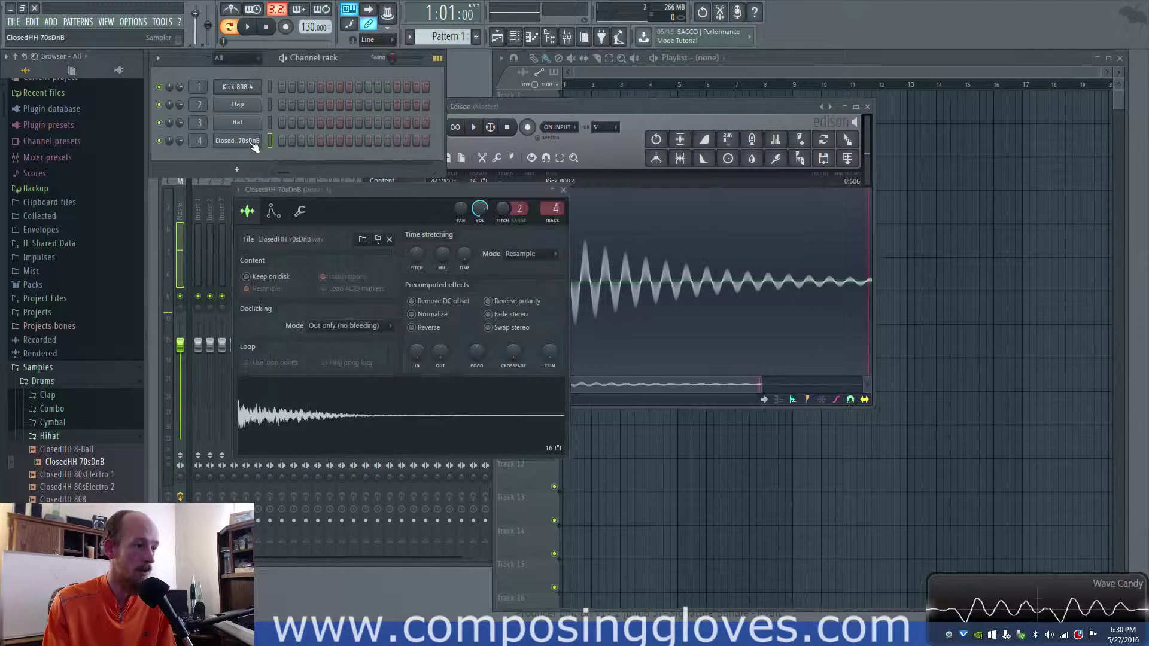
drag(454, 429, 534, 299)
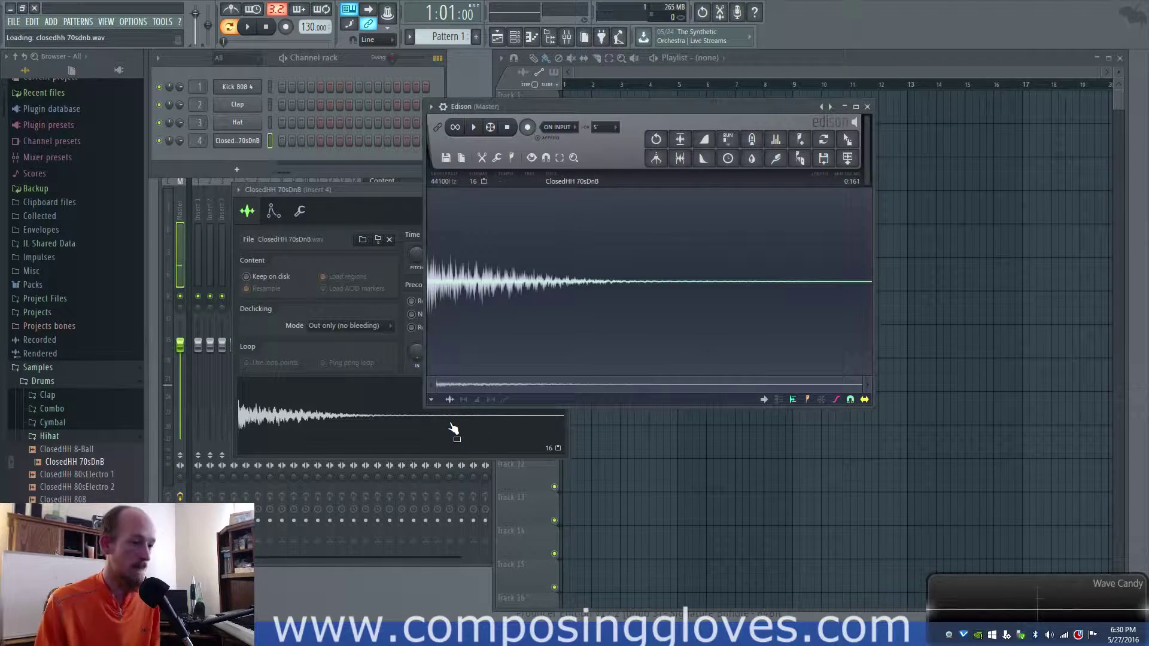
scroll(534, 300, up, 6)
scroll(546, 298, up, 1)
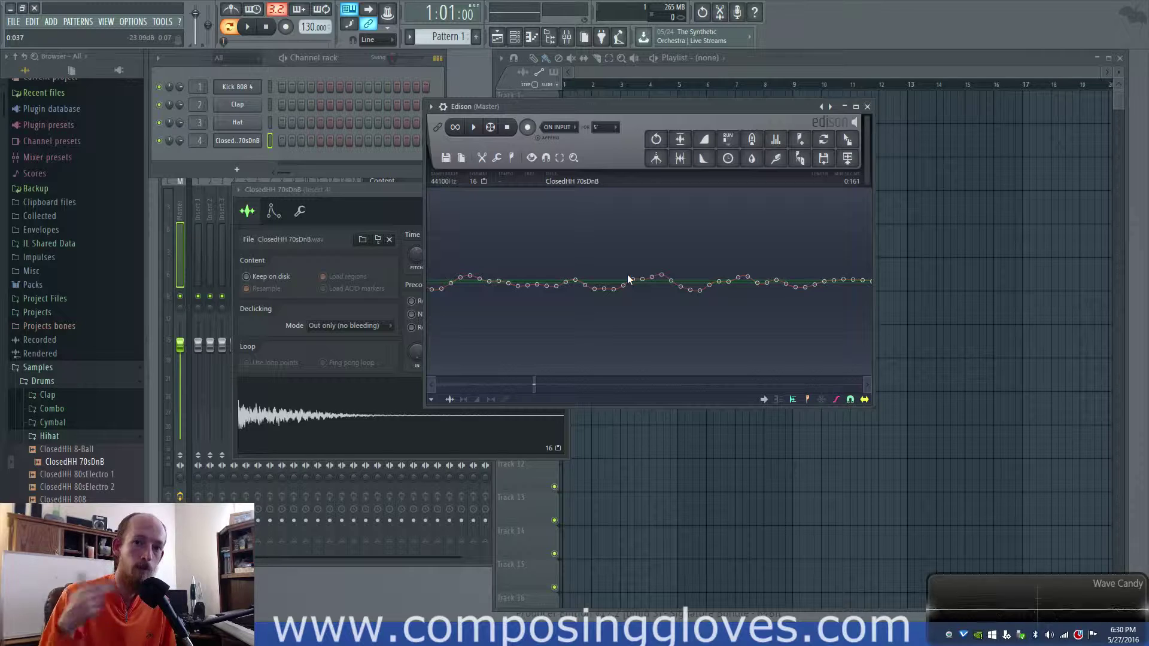
drag(601, 111, 612, 317)
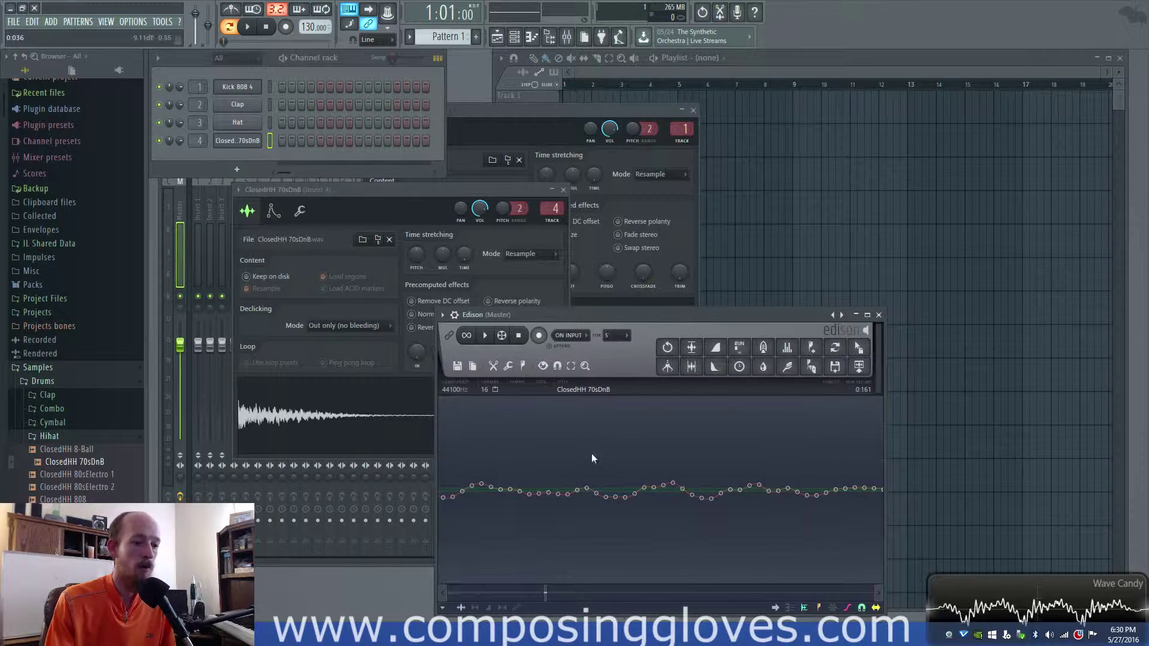
Step: Reload Kick 808 4 into Edison and zoom in until its sample points appear as dots
click(255, 89)
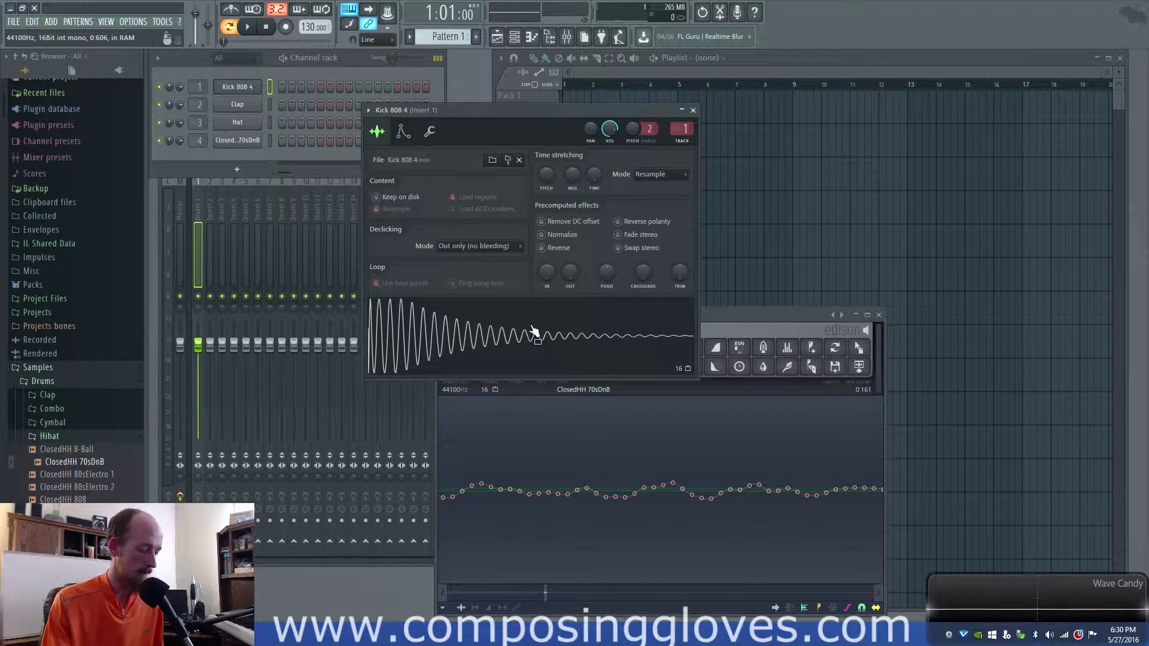
drag(534, 332, 573, 88)
scroll(583, 251, up, 5)
scroll(584, 256, up, 5)
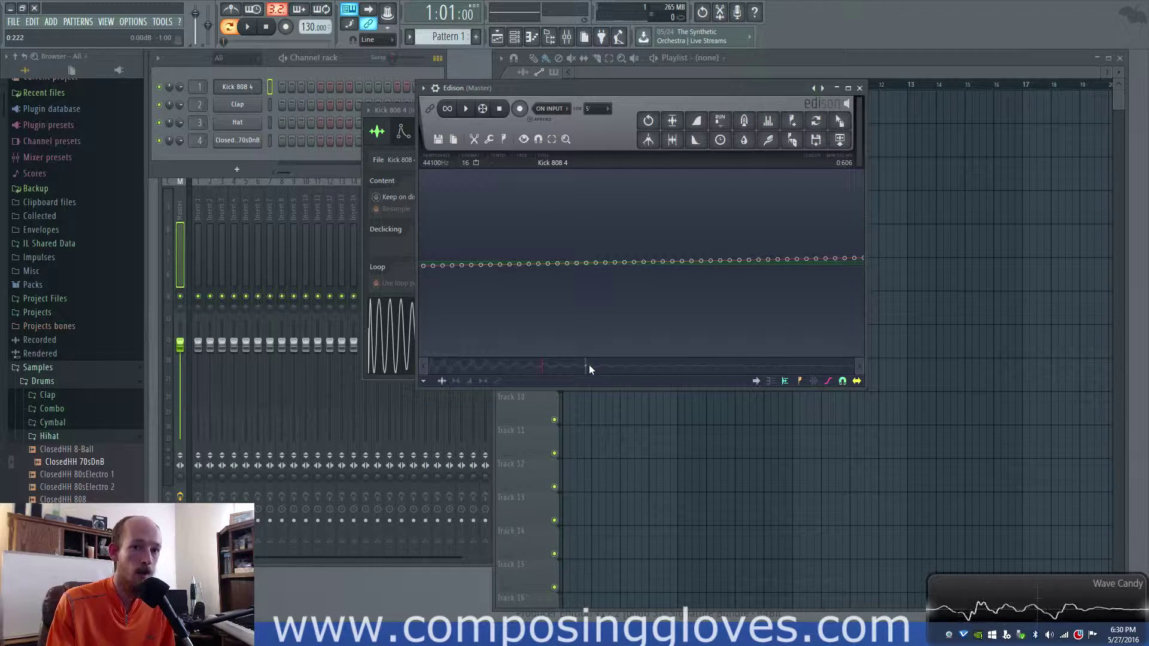
scroll(589, 367, down, 4)
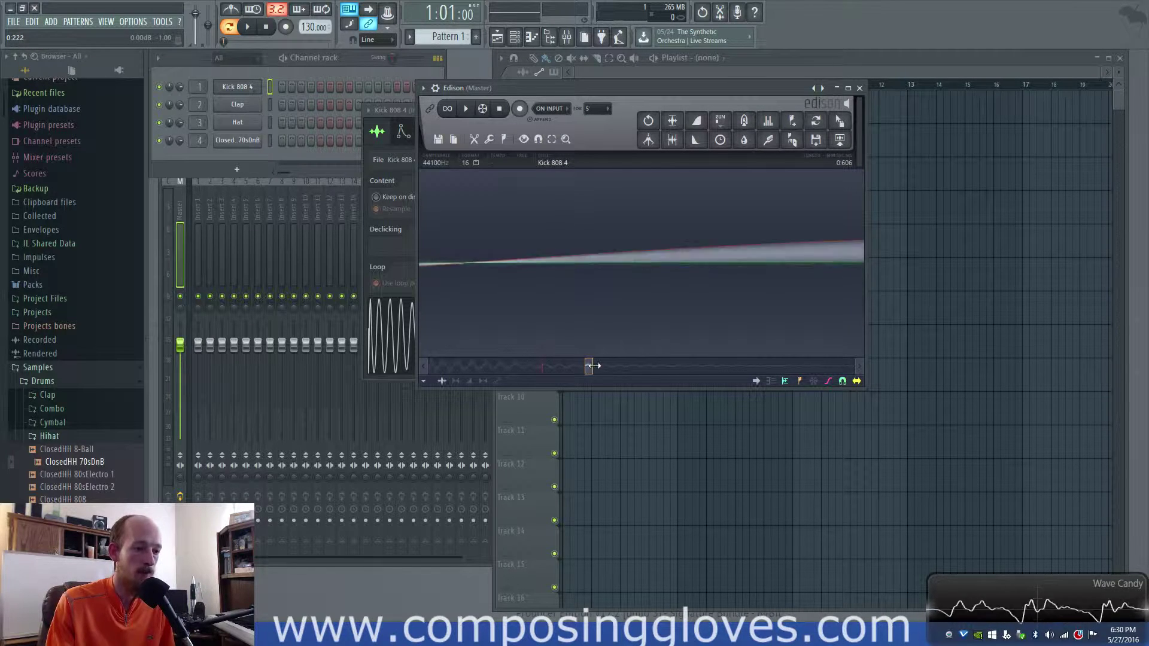
scroll(596, 367, up, 1)
scroll(626, 283, up, 4)
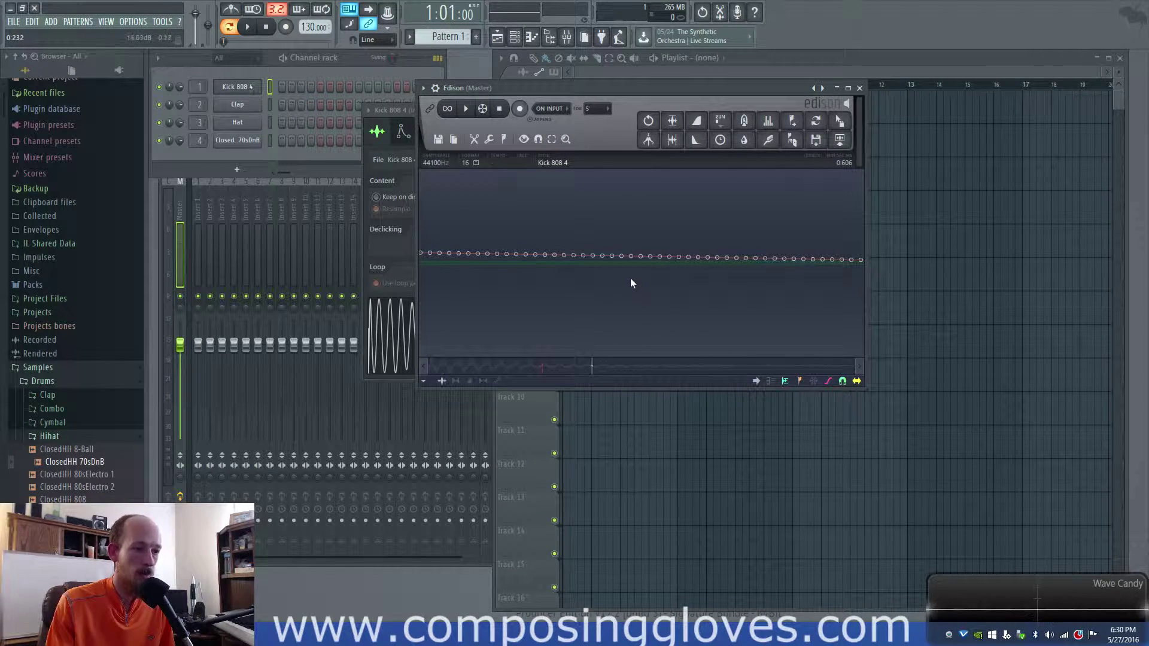
scroll(486, 287, down, 2)
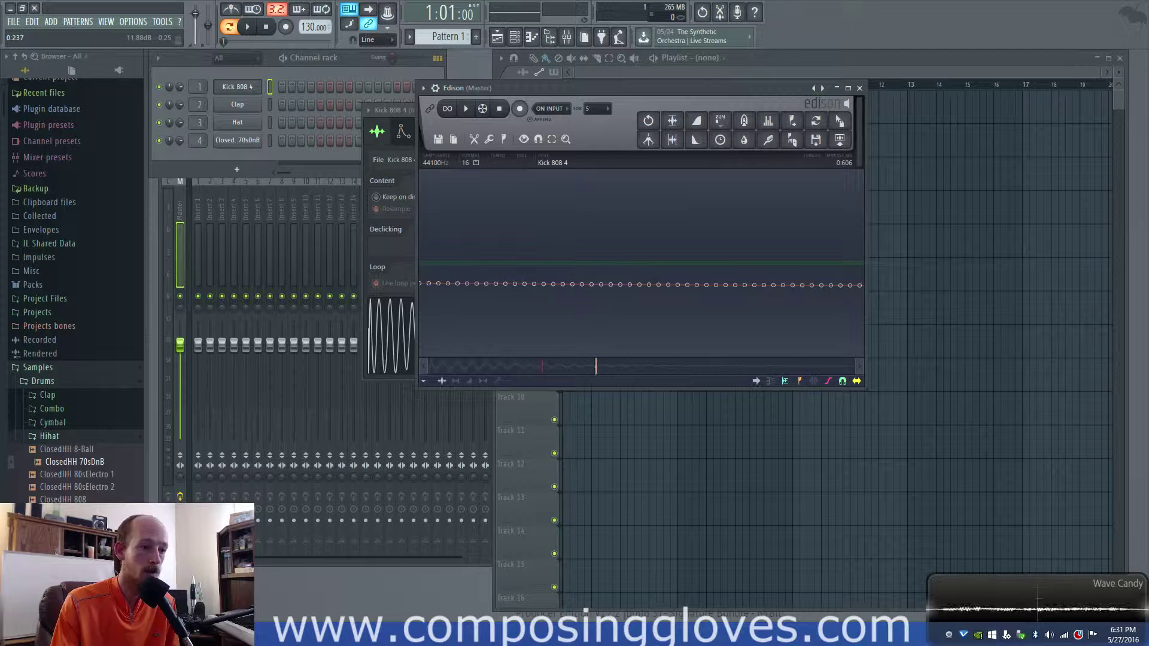
Step: Zoom Edison in and out across the kick, ending on the whole 0.606-second waveform
scroll(437, 287, down, 1)
scroll(430, 288, down, 3)
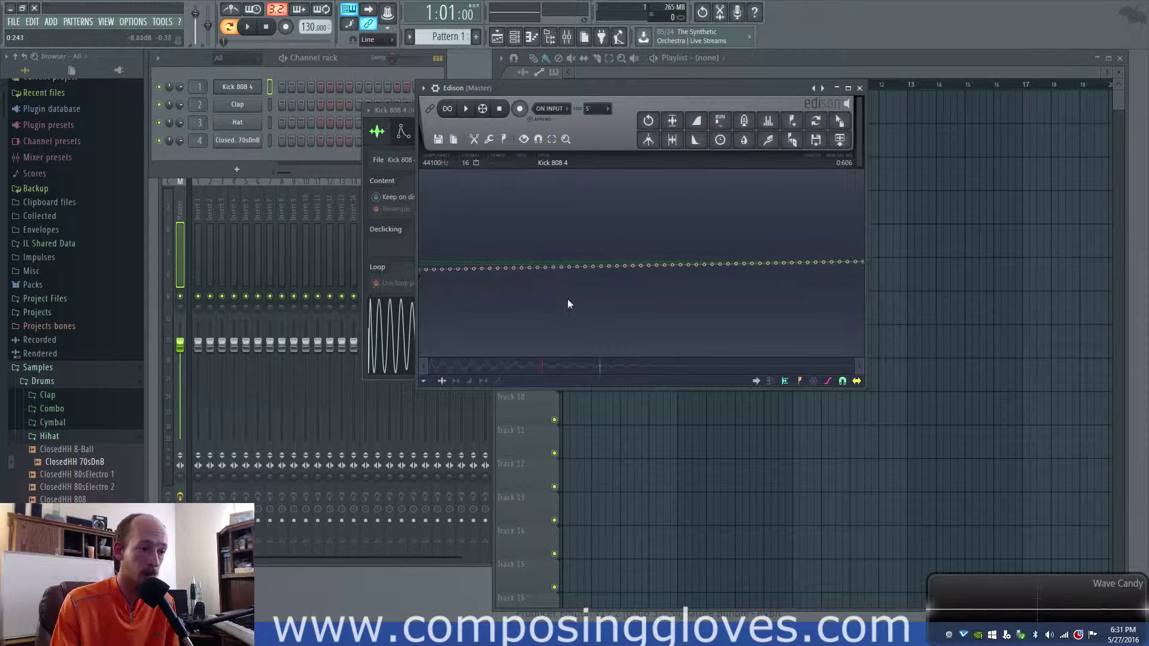
scroll(426, 299, down, 2)
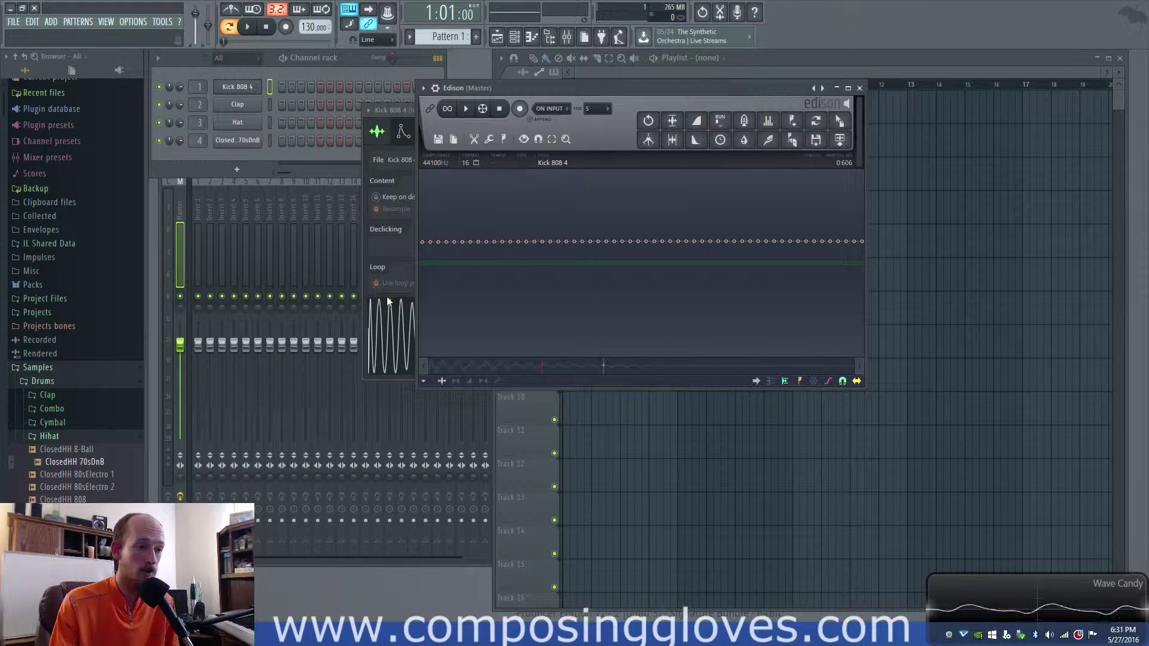
scroll(530, 267, down, 3)
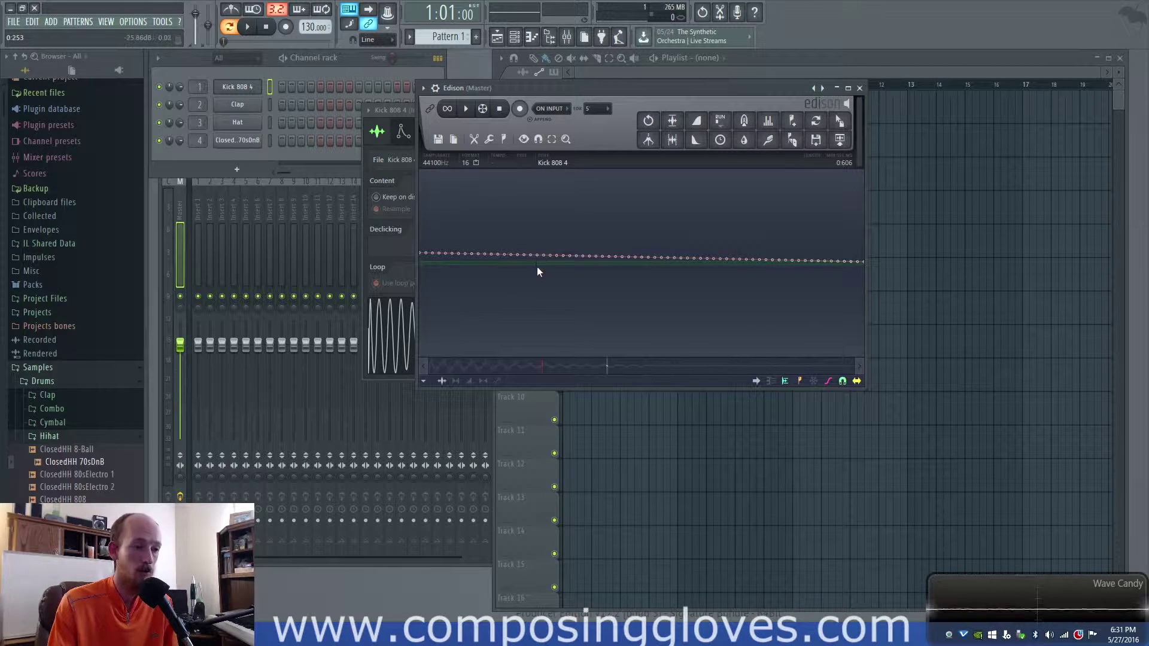
scroll(538, 268, down, 4)
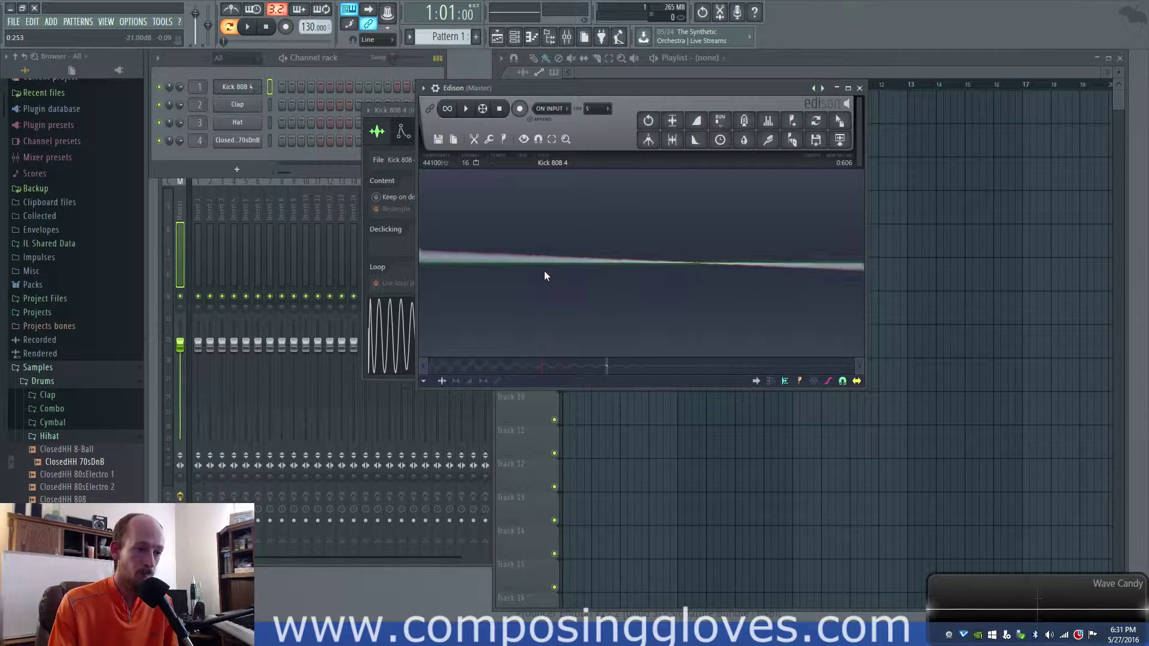
scroll(544, 271, up, 3)
scroll(591, 256, up, 2)
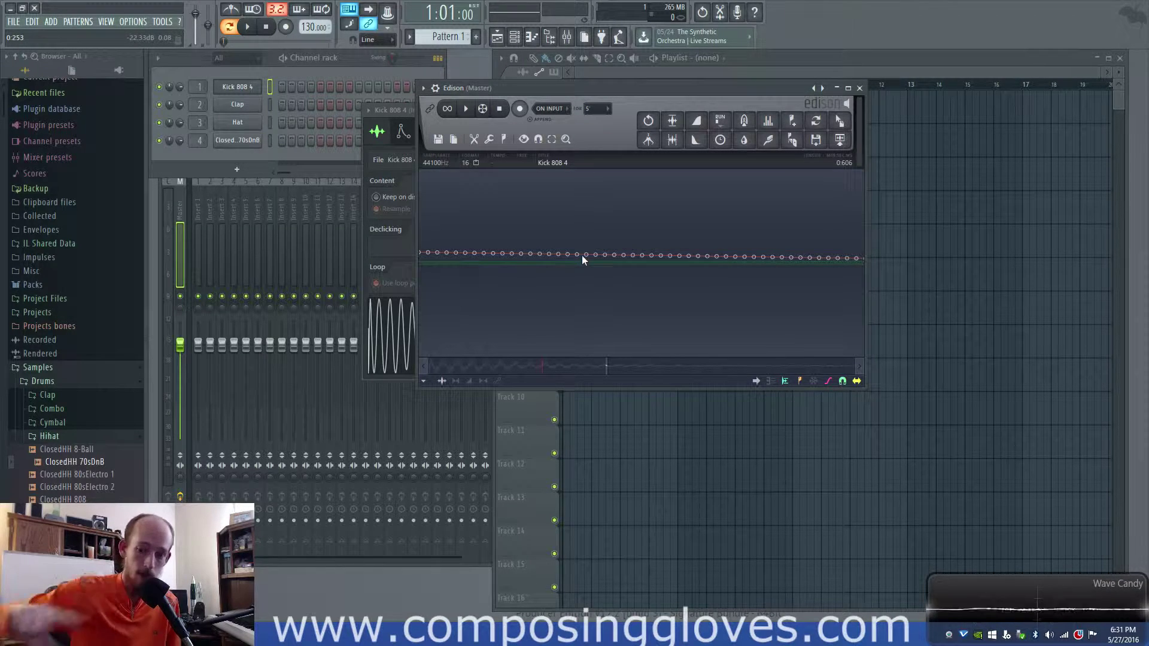
scroll(602, 272, down, 4)
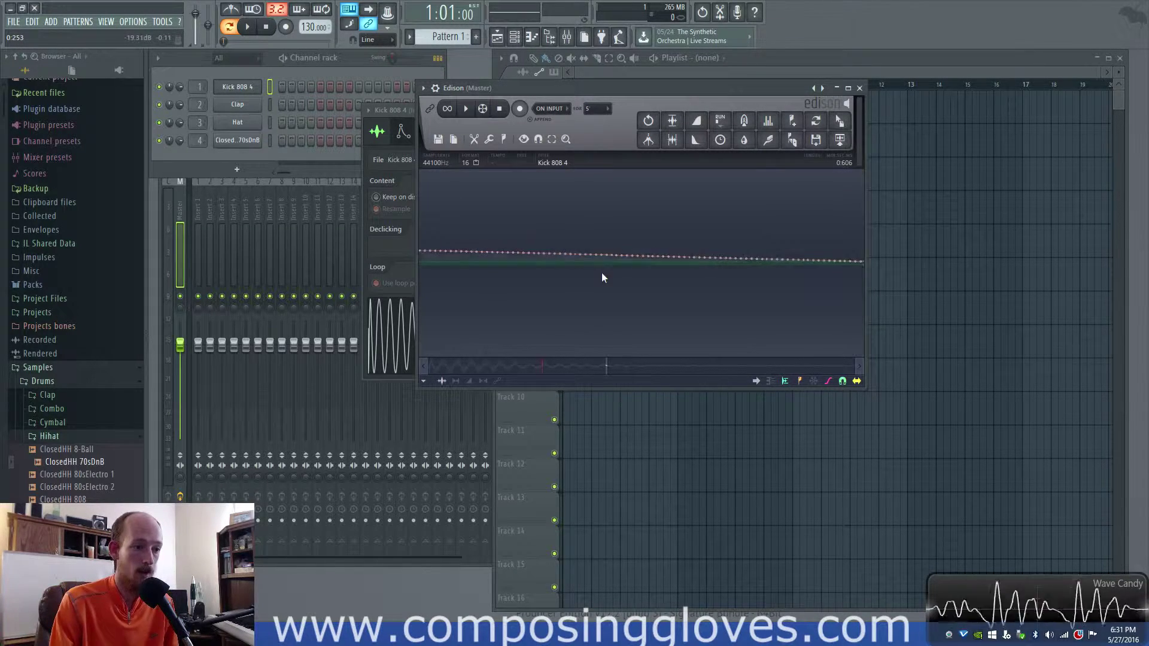
scroll(608, 279, down, 6)
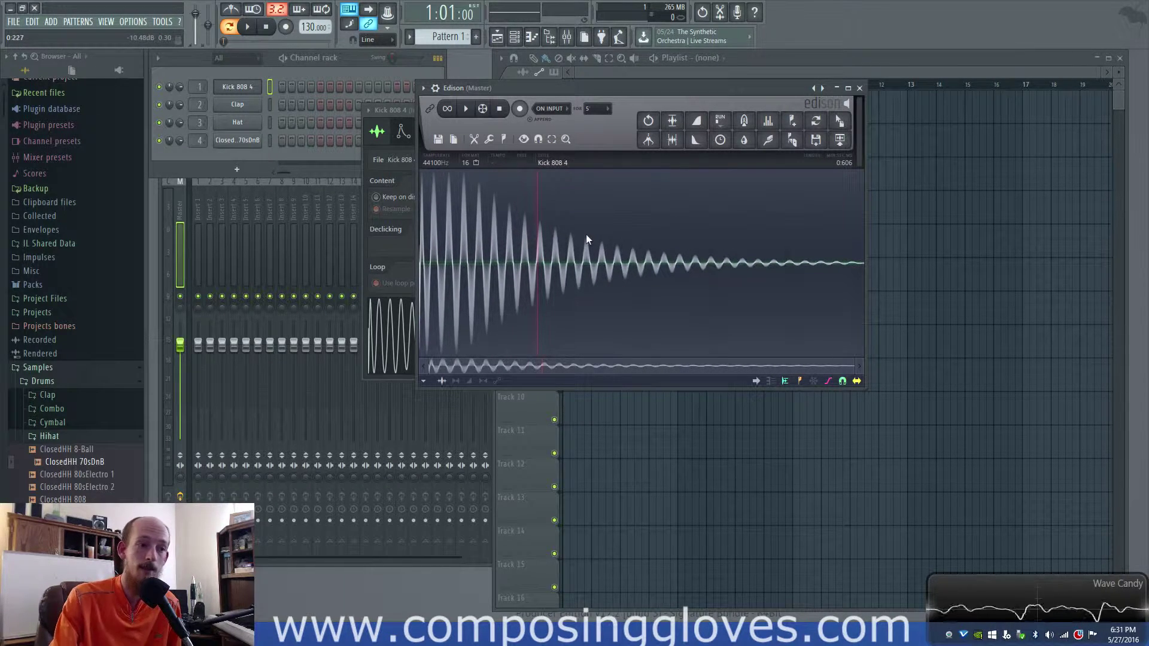
scroll(587, 236, up, 10)
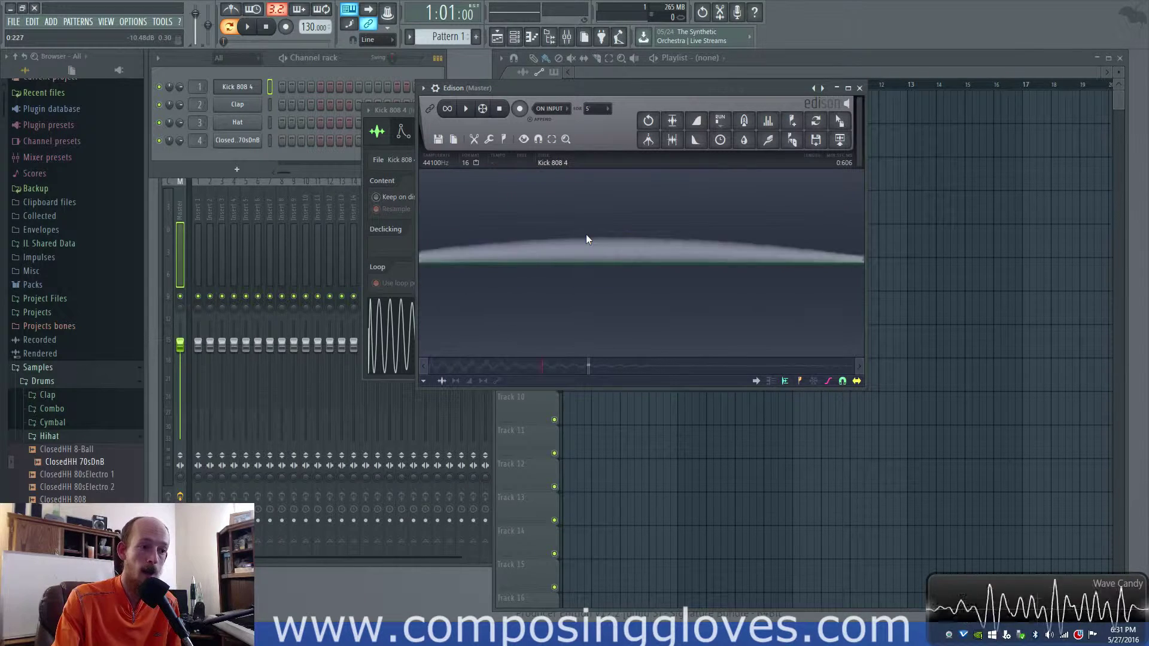
scroll(587, 235, down, 5)
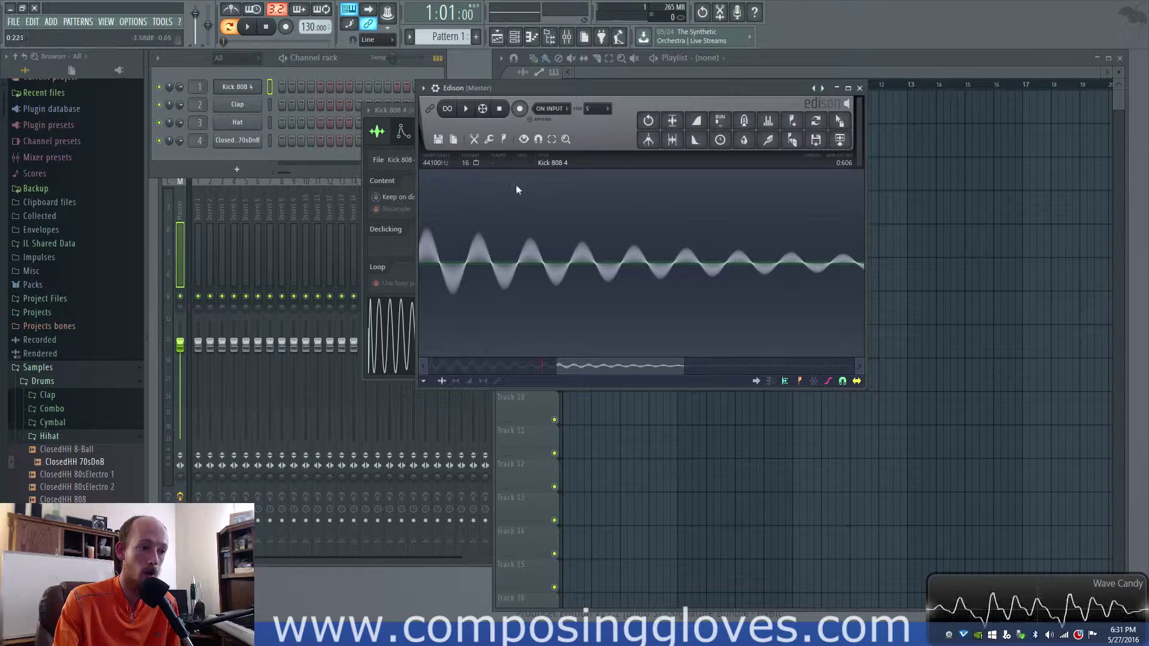
scroll(590, 245, up, 5)
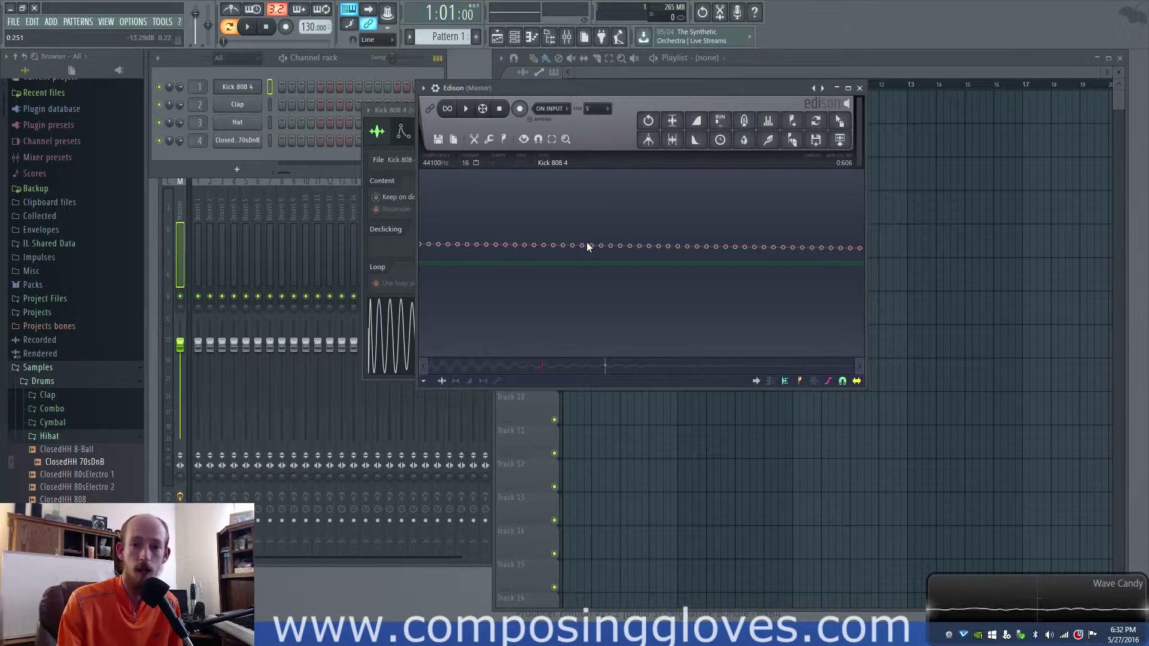
scroll(586, 245, down, 5)
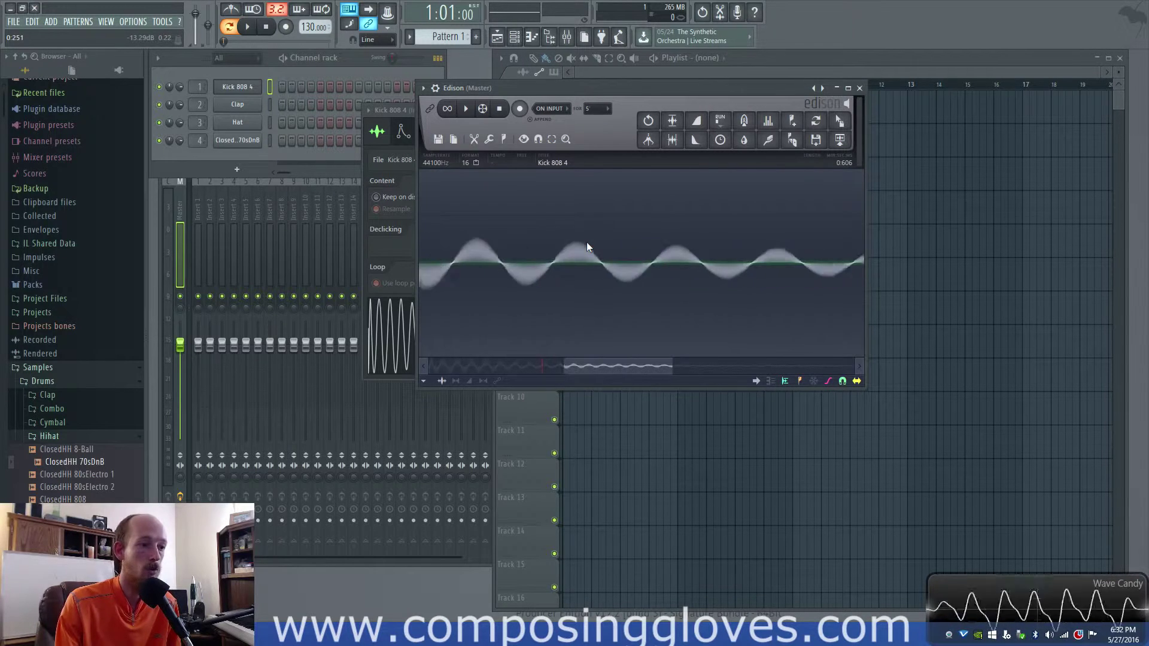
scroll(587, 247, down, 4)
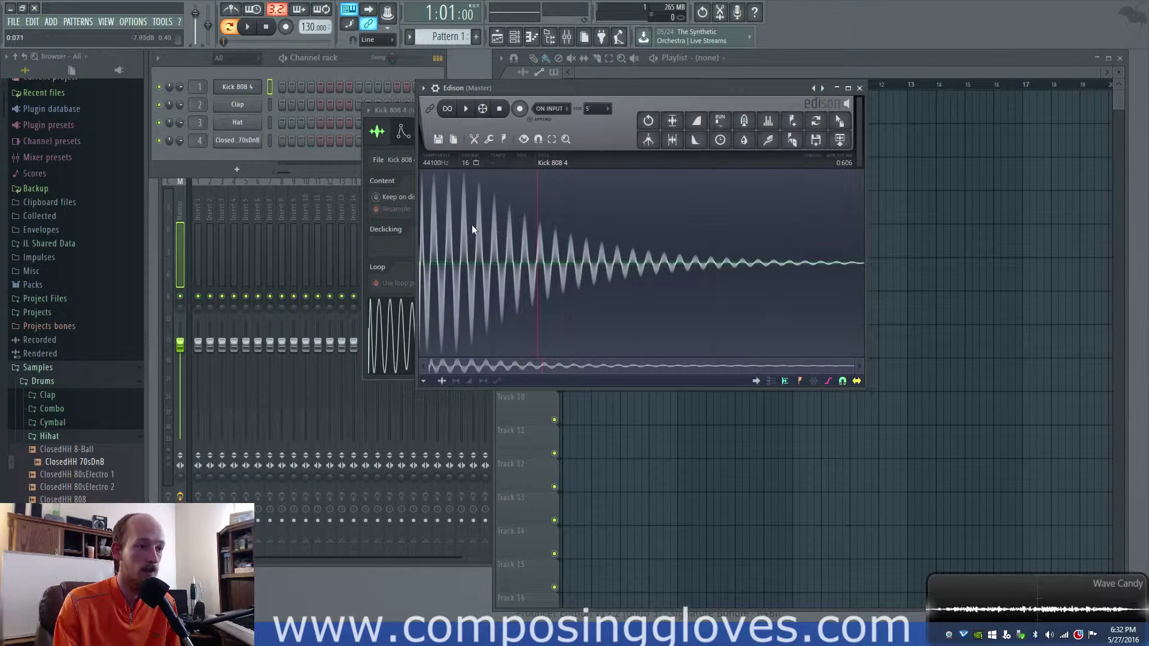
drag(494, 231, 601, 234)
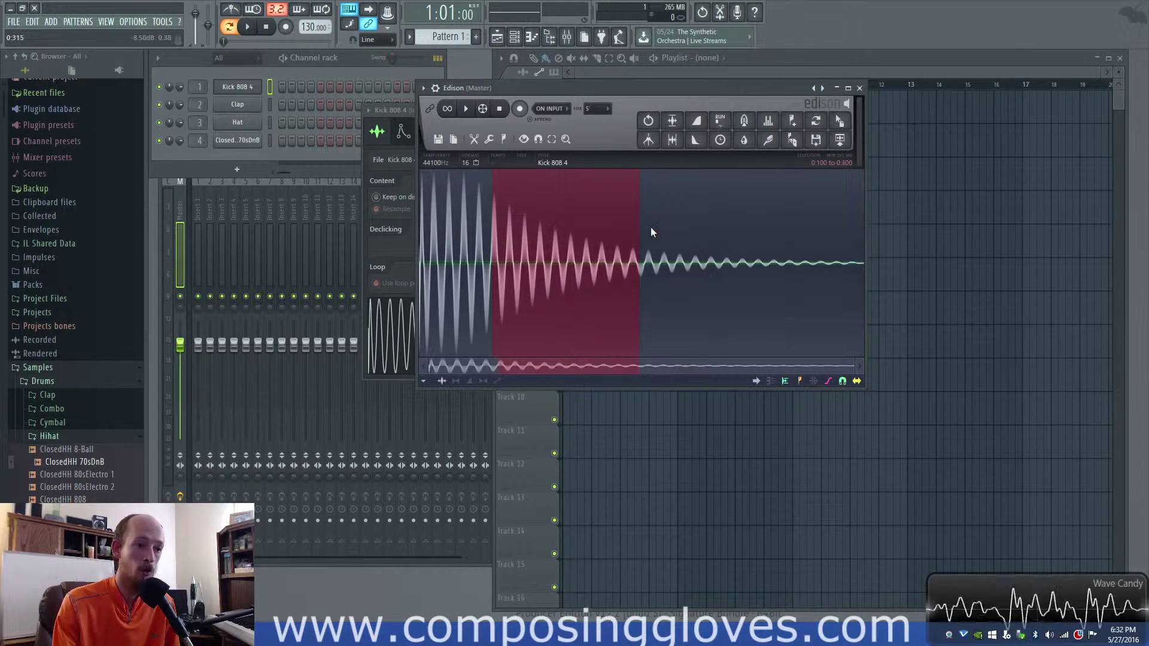
drag(612, 232, 558, 238)
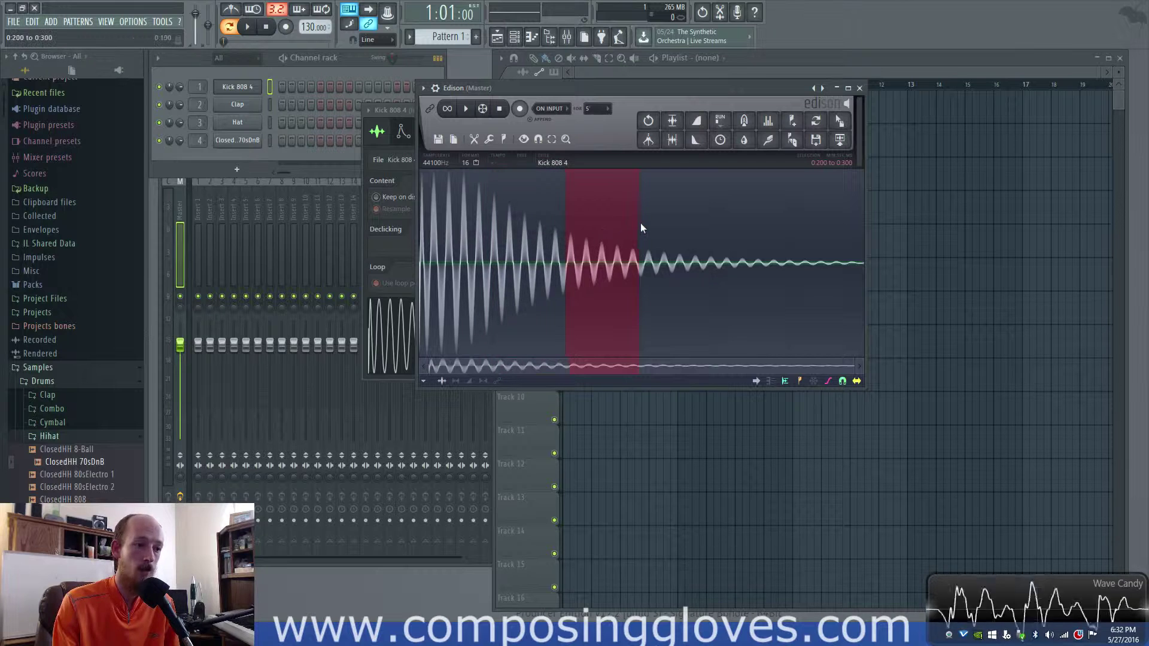
click(569, 228)
scroll(566, 226, up, 5)
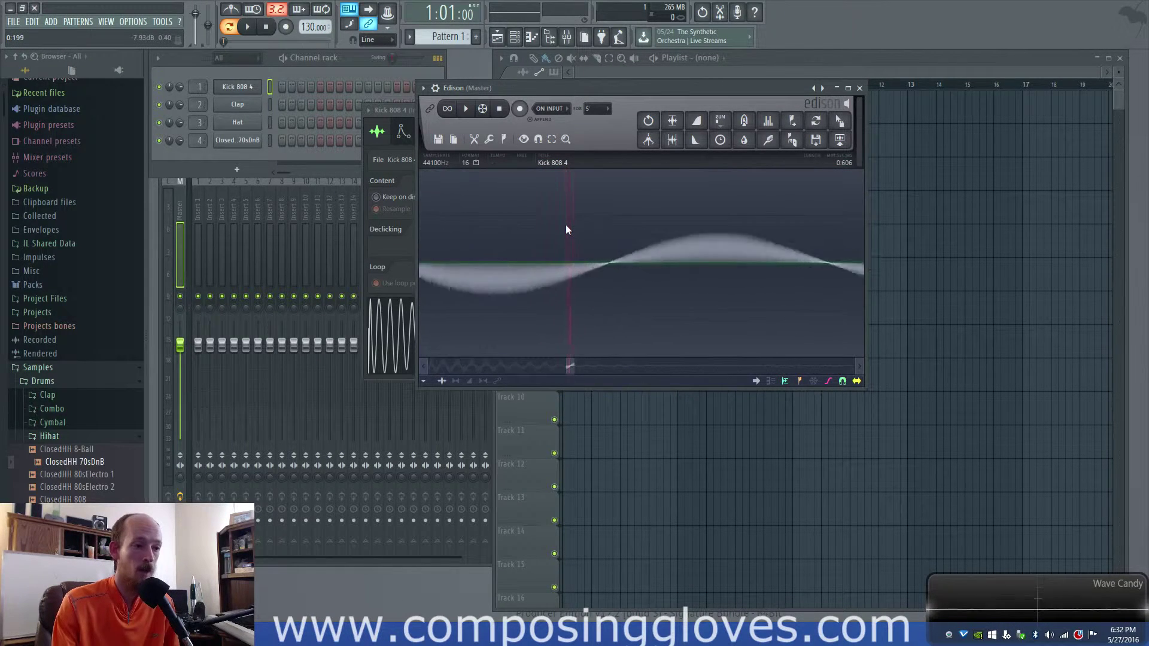
scroll(565, 225, up, 5)
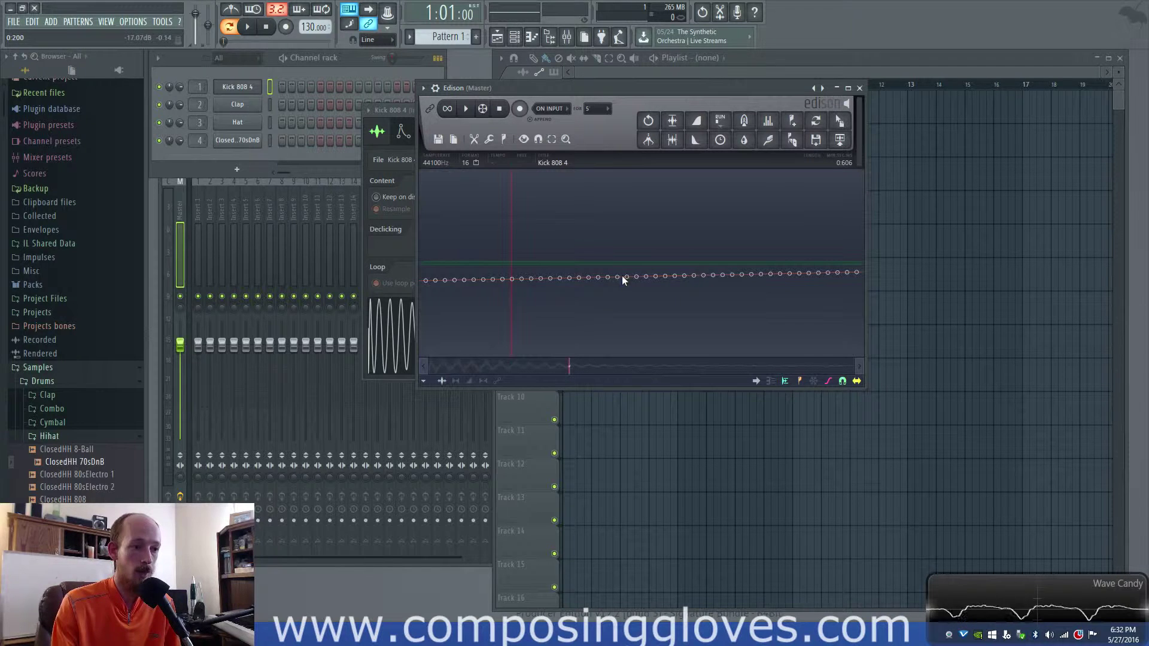
scroll(622, 279, down, 8)
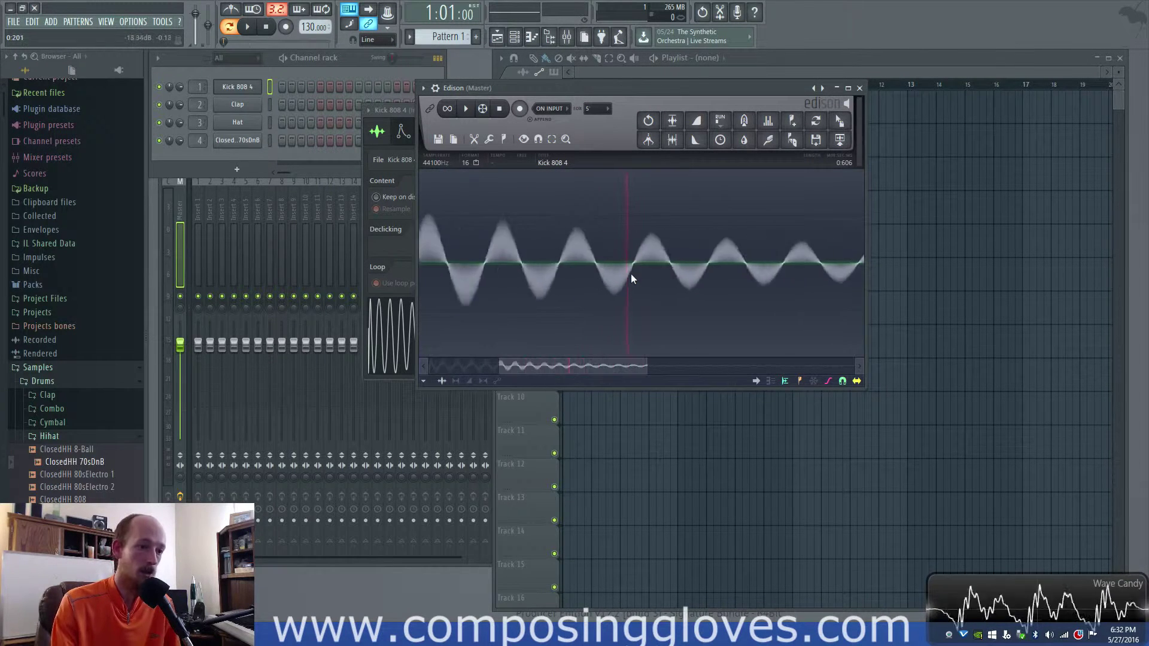
scroll(632, 275, down, 5)
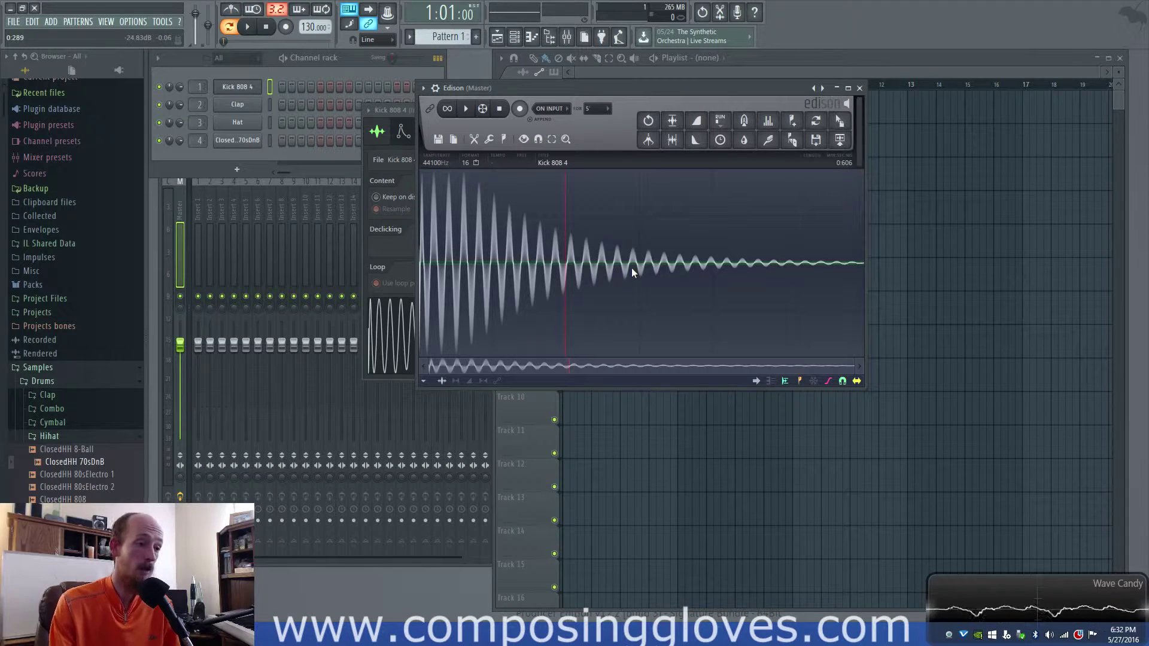